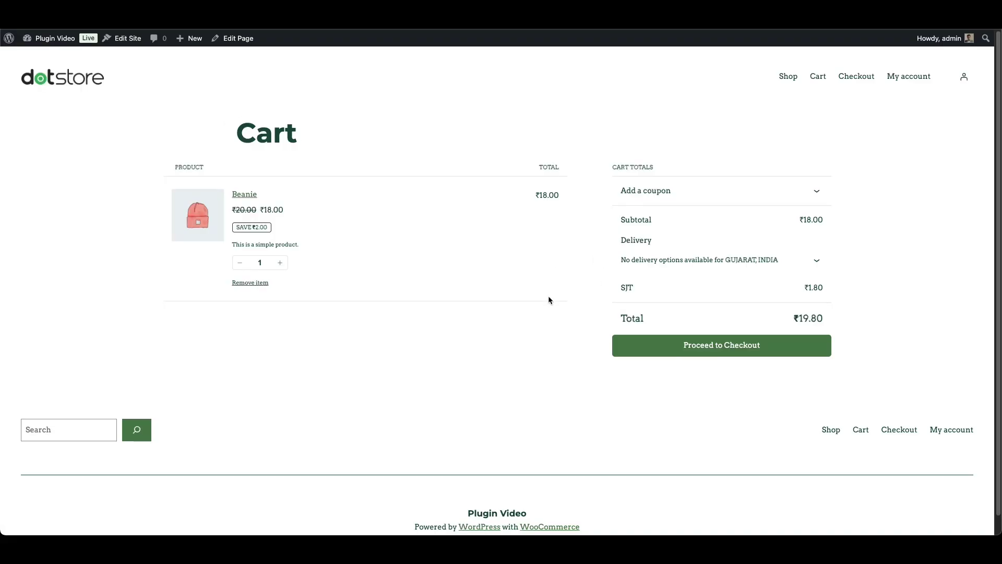
# Review the empty shipping zones list and the 'no delivery options' message for Rest of the world.
pyautogui.moveTo(621, 259); pyautogui.dragTo(713, 260)
pyautogui.click(502, 365)
pyautogui.scroll(-1, 485, 351)
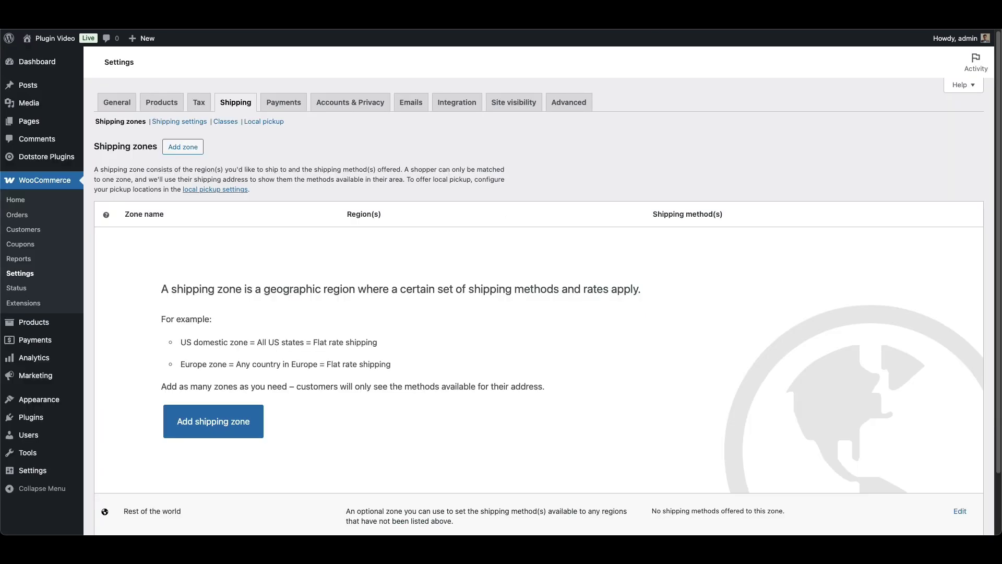
pyautogui.scroll(-3, 484, 243)
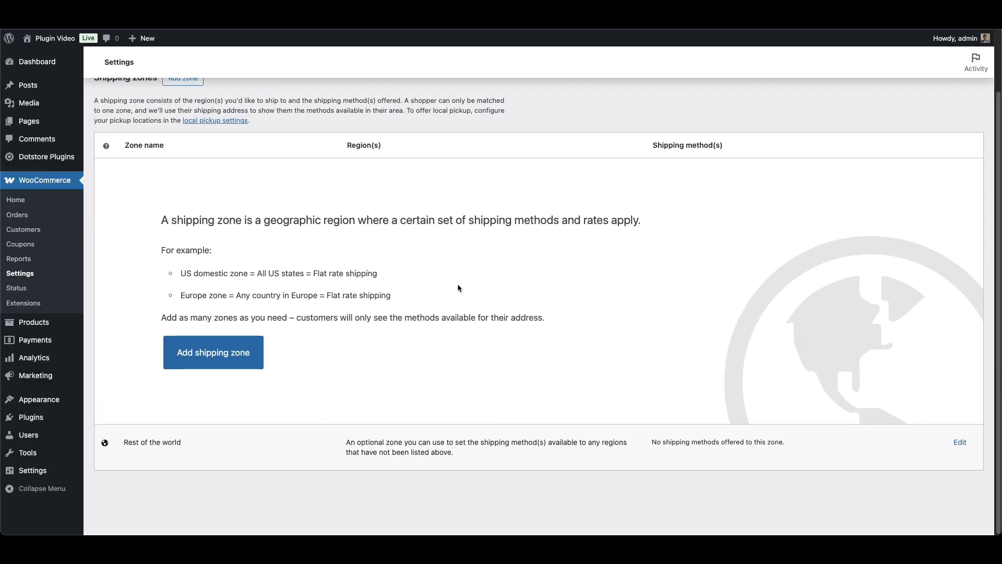
pyautogui.scroll(3, 372, 292)
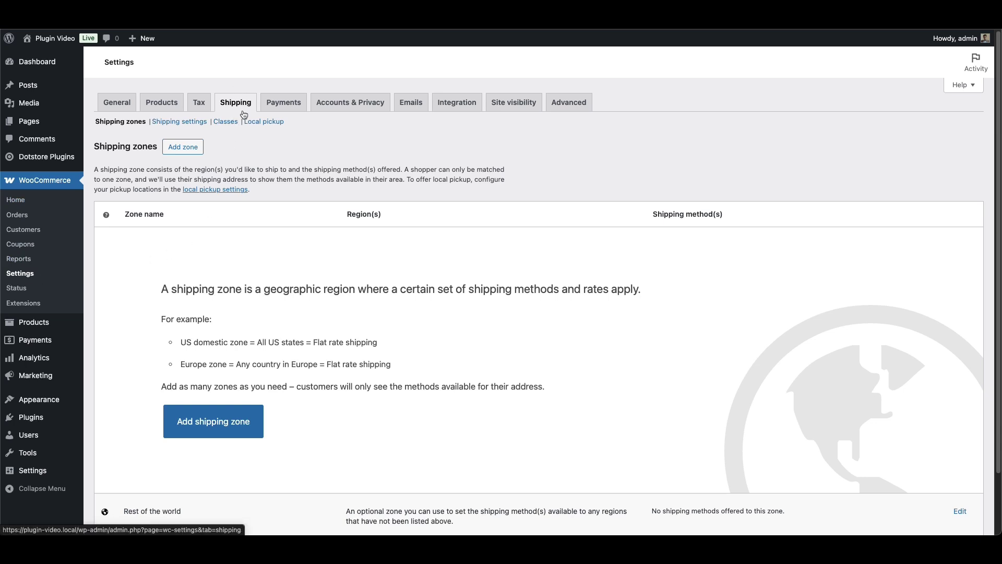
# Add a zone named 'India', searching 'india' and ticking India as its region.
pyautogui.click(183, 147)
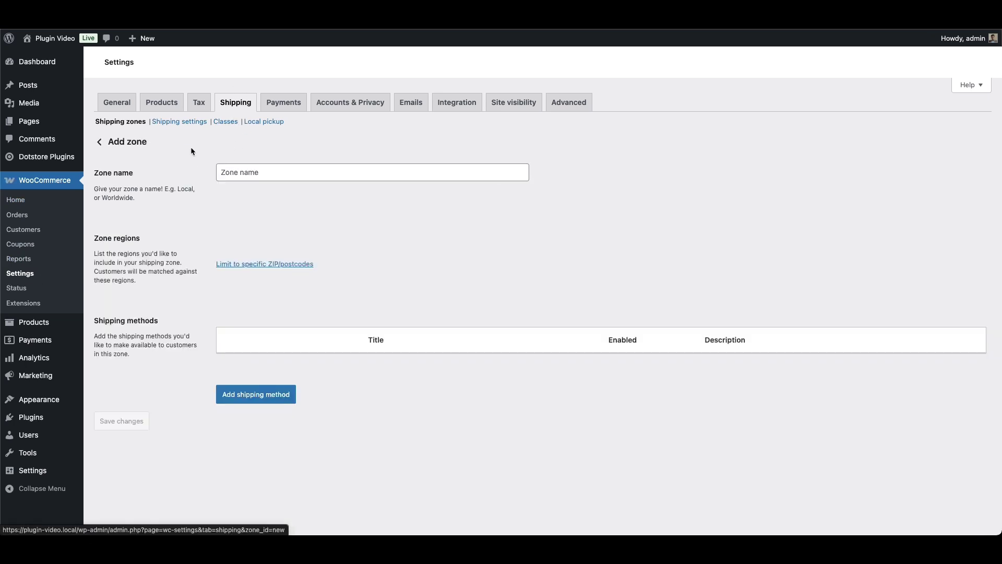
pyautogui.click(271, 178)
pyautogui.write('India')
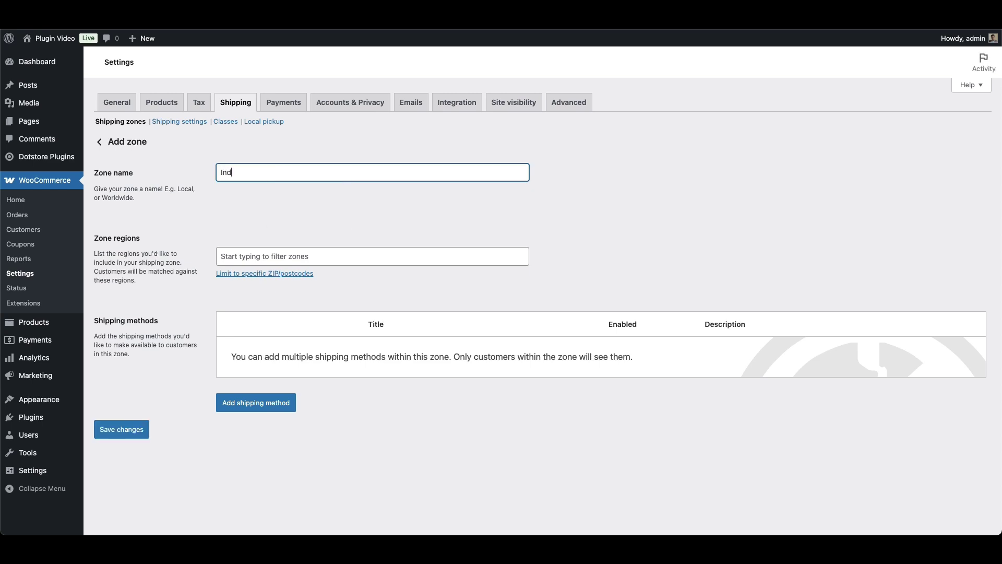
pyautogui.click(262, 254)
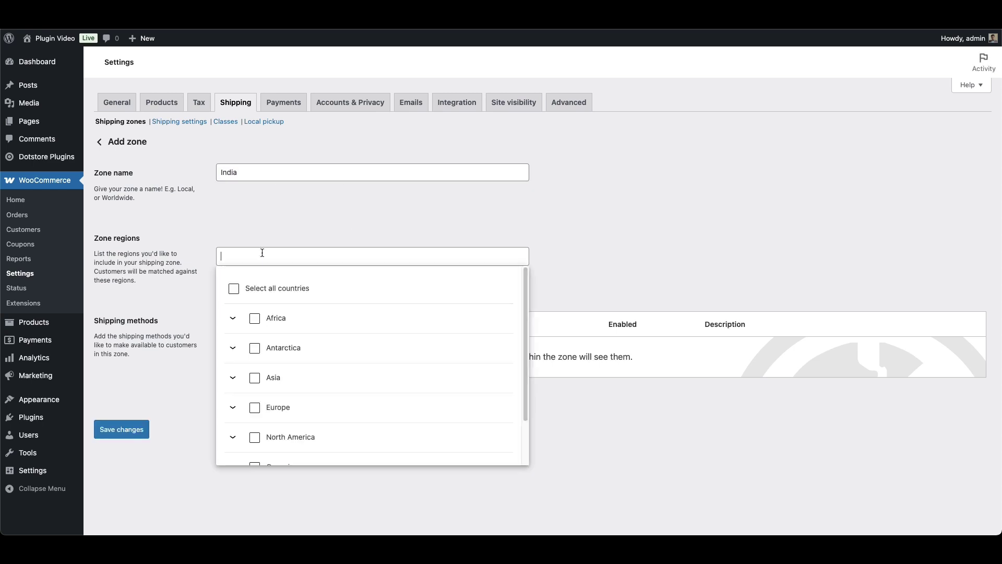
pyautogui.write('india')
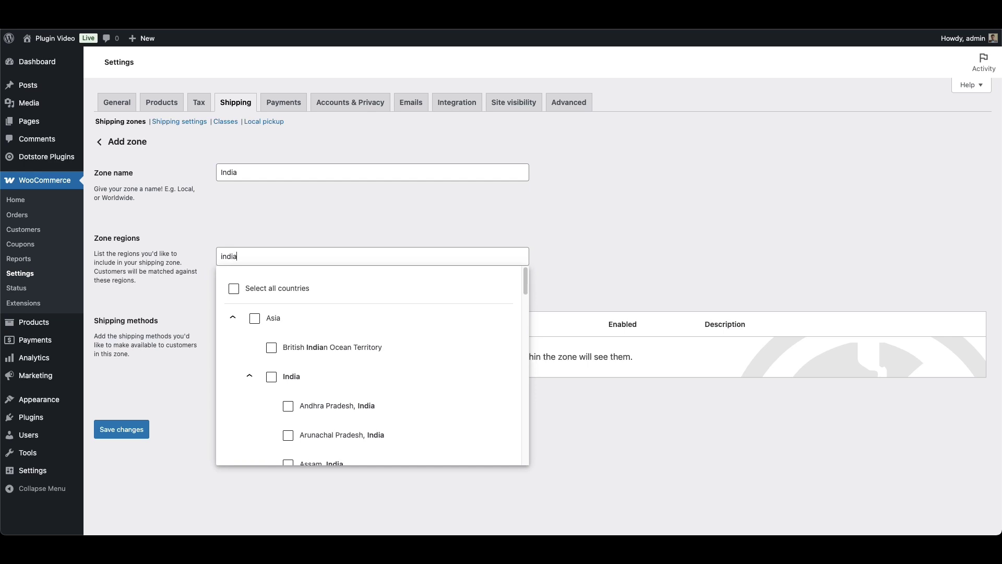
pyautogui.click(273, 378)
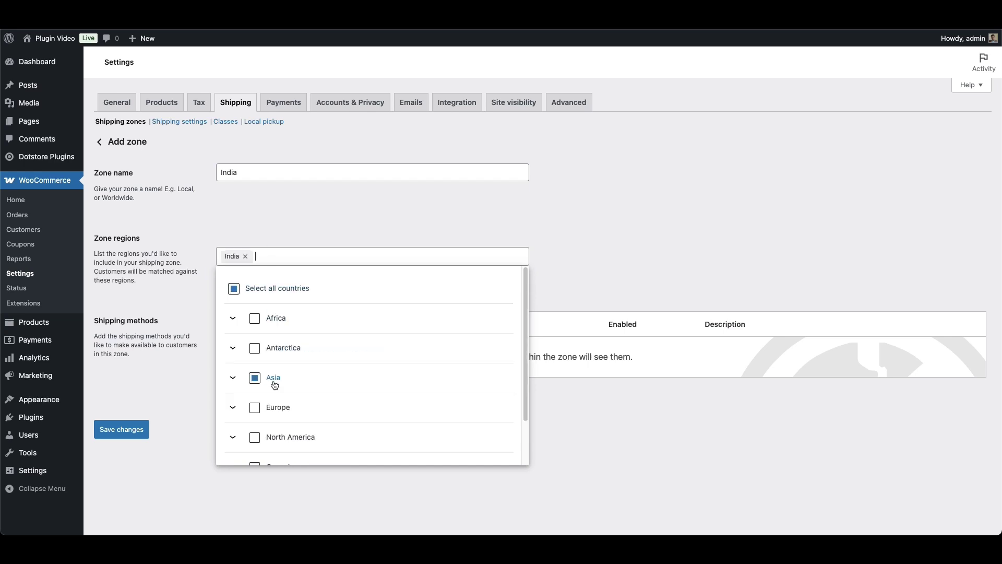
pyautogui.click(186, 299)
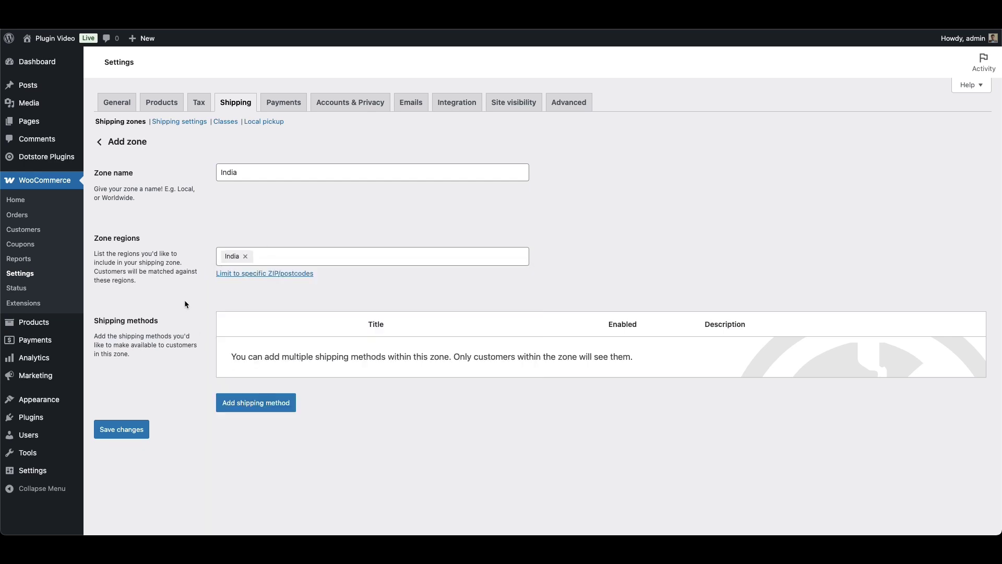
# Add a Flat rate shipping method to the India zone with cost 10 and save it.
pyautogui.click(265, 407)
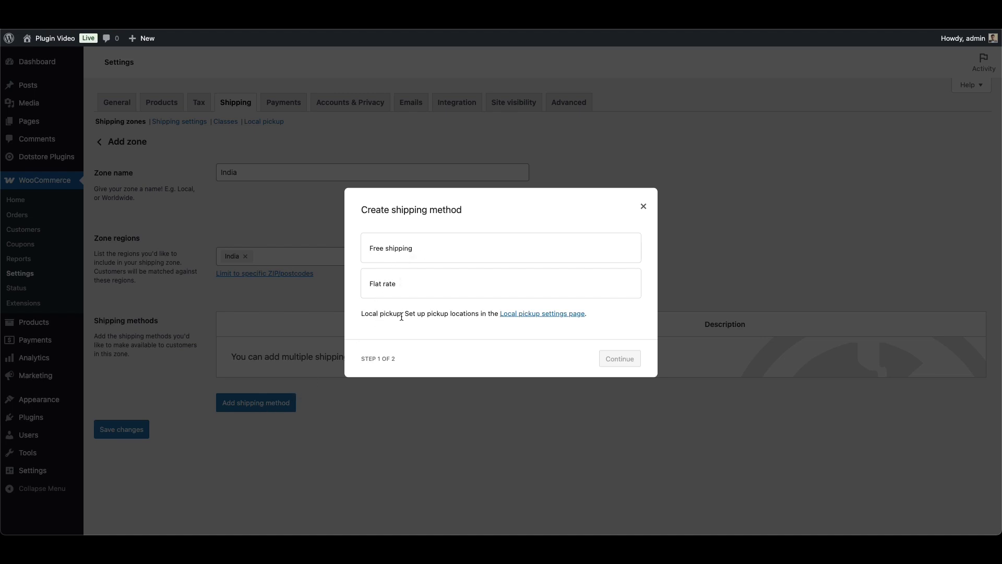
pyautogui.click(403, 286)
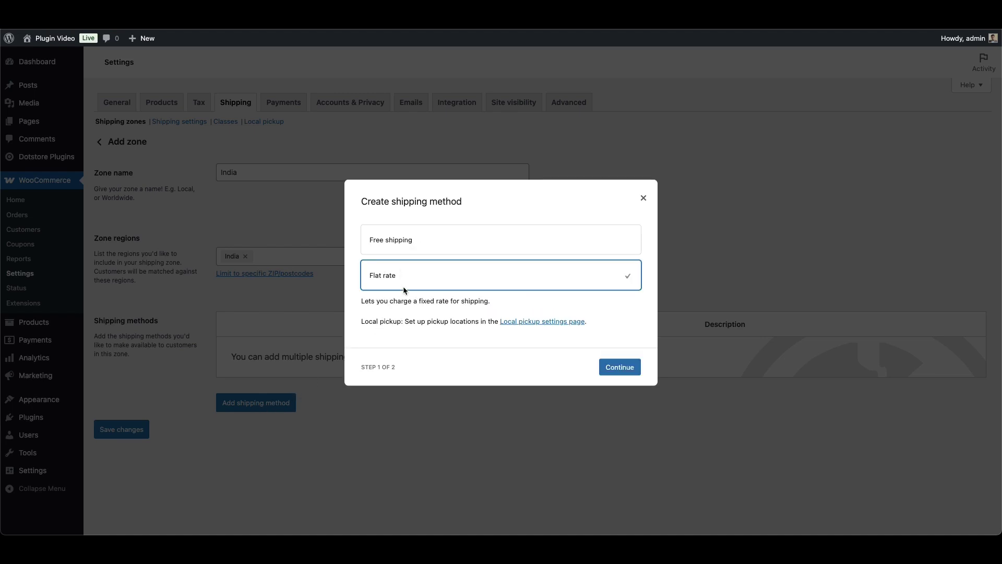
pyautogui.click(617, 371)
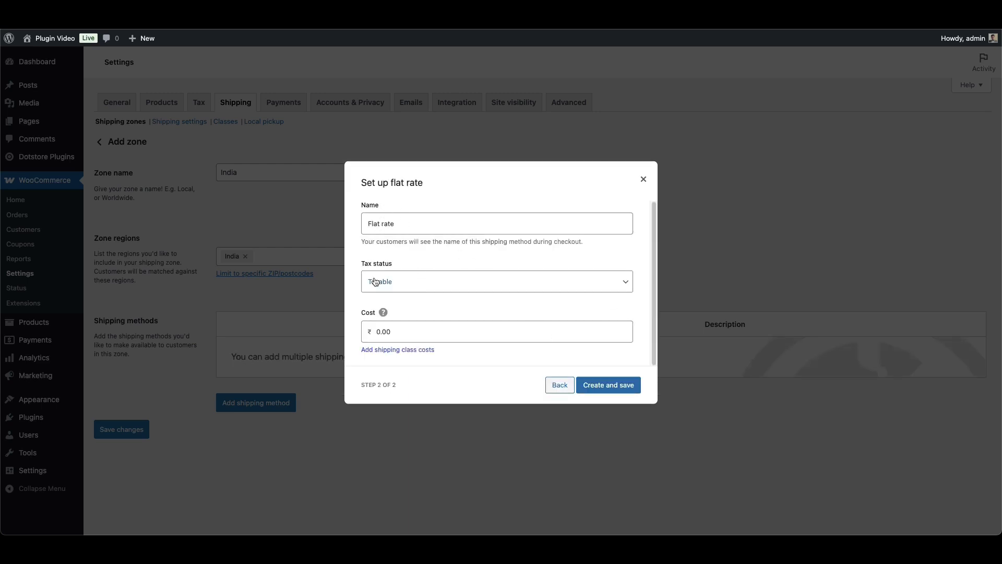
pyautogui.doubleClick(390, 331)
pyautogui.write('10')
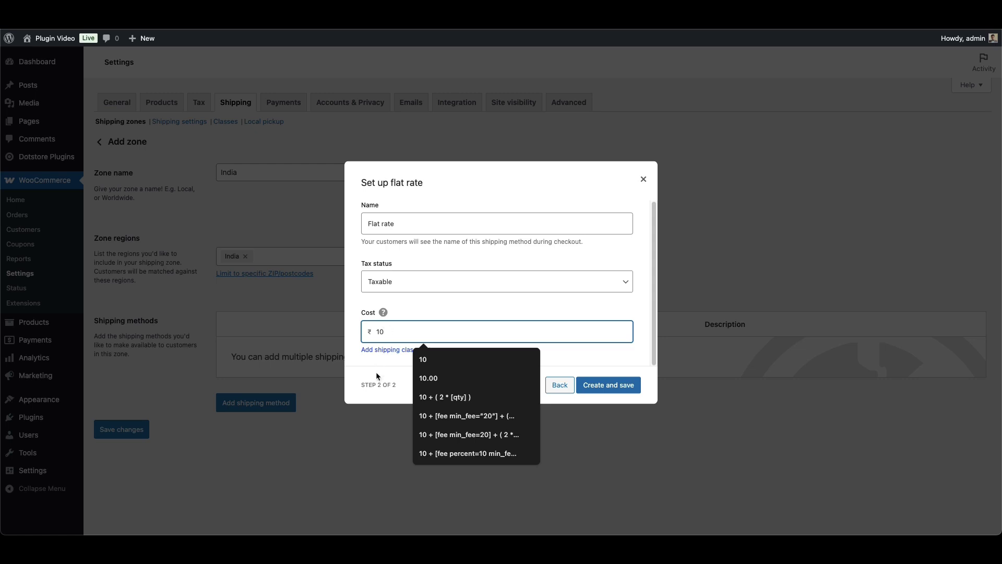
pyautogui.click(377, 374)
pyautogui.click(594, 378)
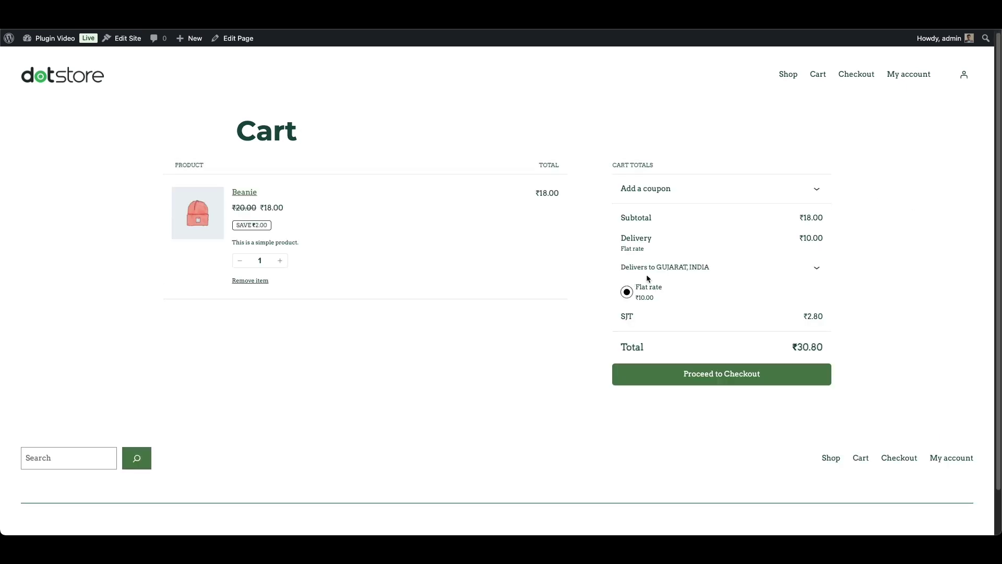
# Check the cart totals: Flat rate delivery ₹10.00, total ₹30.80.
pyautogui.scroll(1, 450, 394)
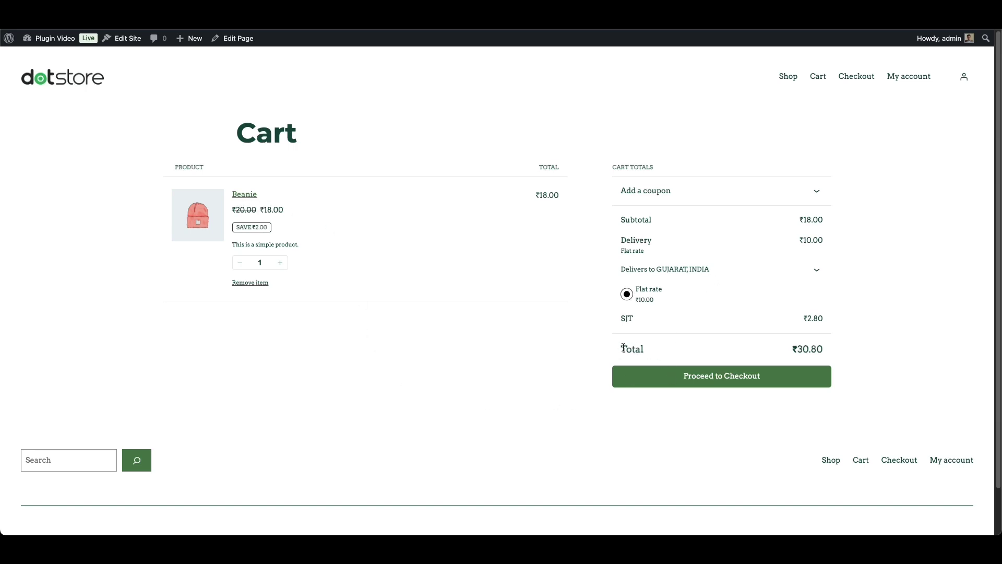
pyautogui.moveTo(619, 349); pyautogui.dragTo(652, 351)
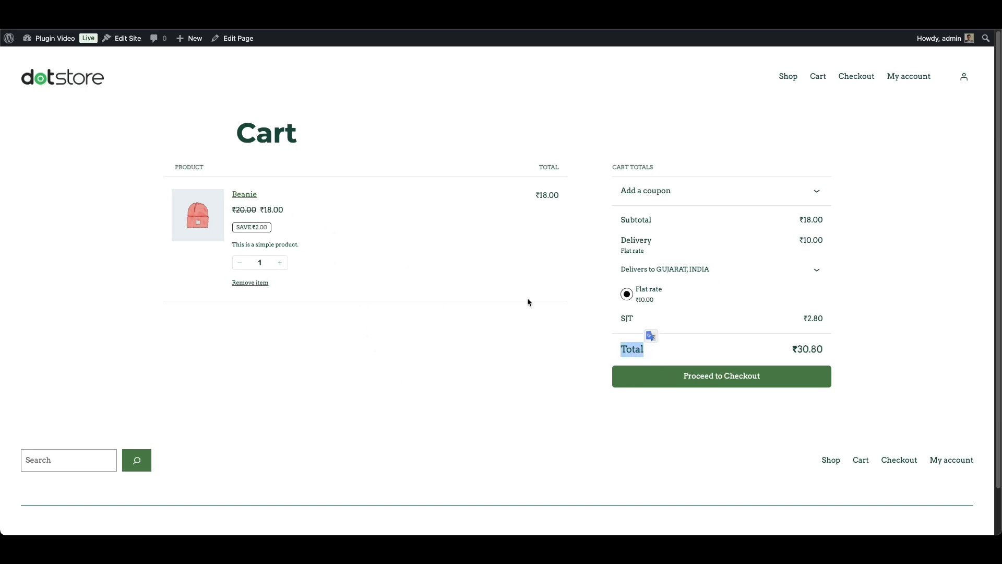
# Expand the cart's delivery address options and keep India as the delivery country.
pyautogui.click(610, 294)
pyautogui.click(653, 271)
pyautogui.click(660, 294)
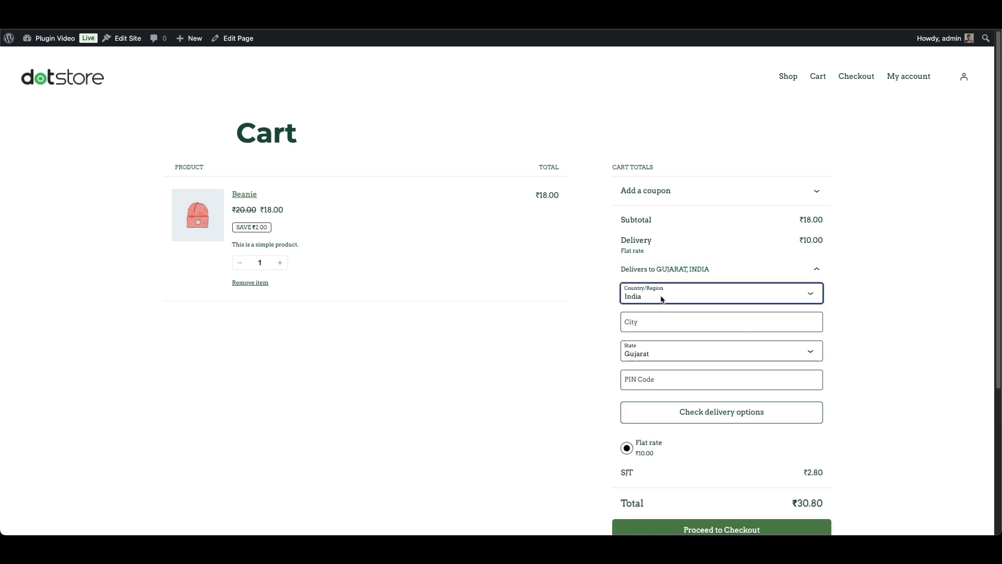
pyautogui.click(534, 360)
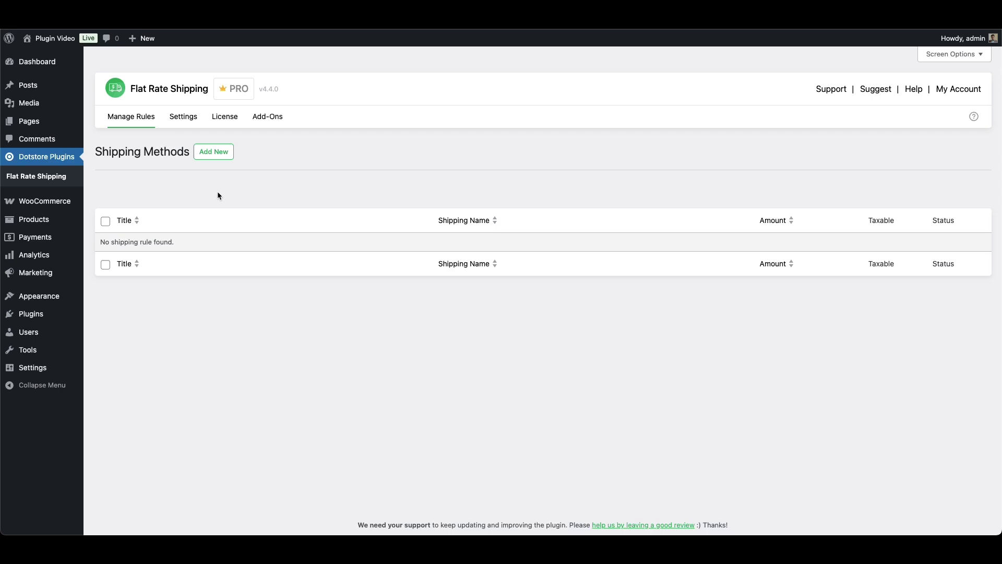
# Add a new rule titled 'Subtotal Shipment' with method name 'Store Shipping'.
pyautogui.click(214, 154)
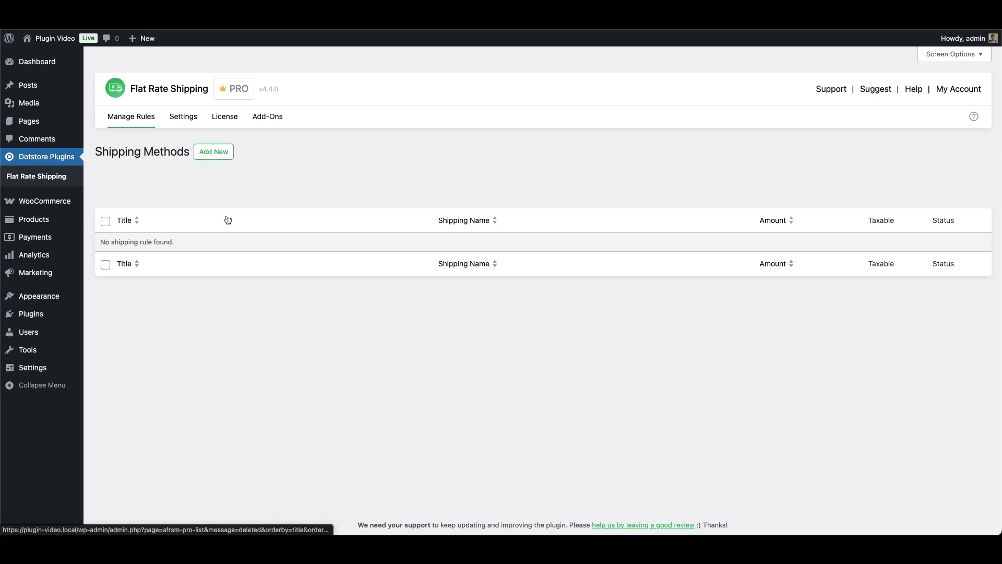
pyautogui.click(248, 216)
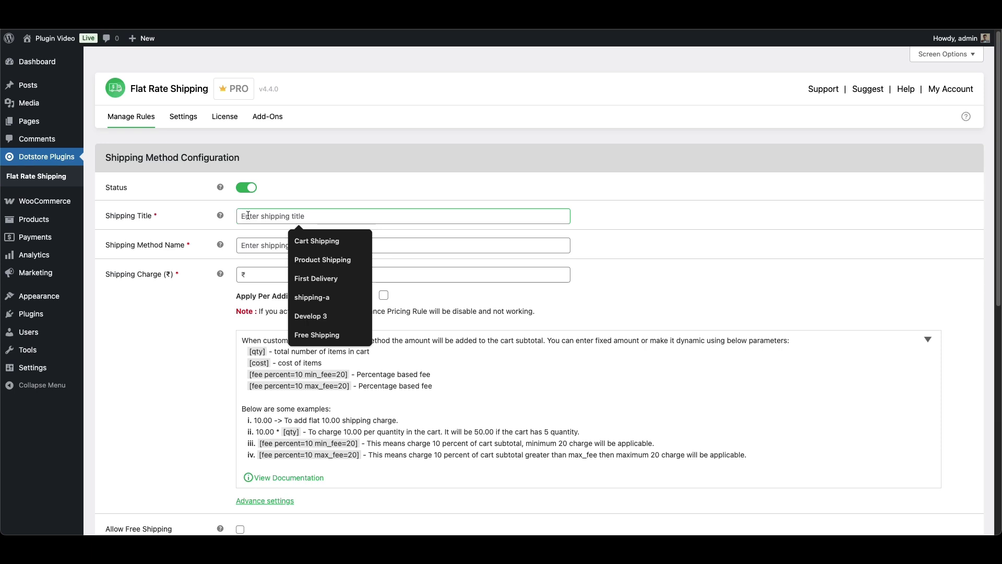
pyautogui.write('Subtotal')
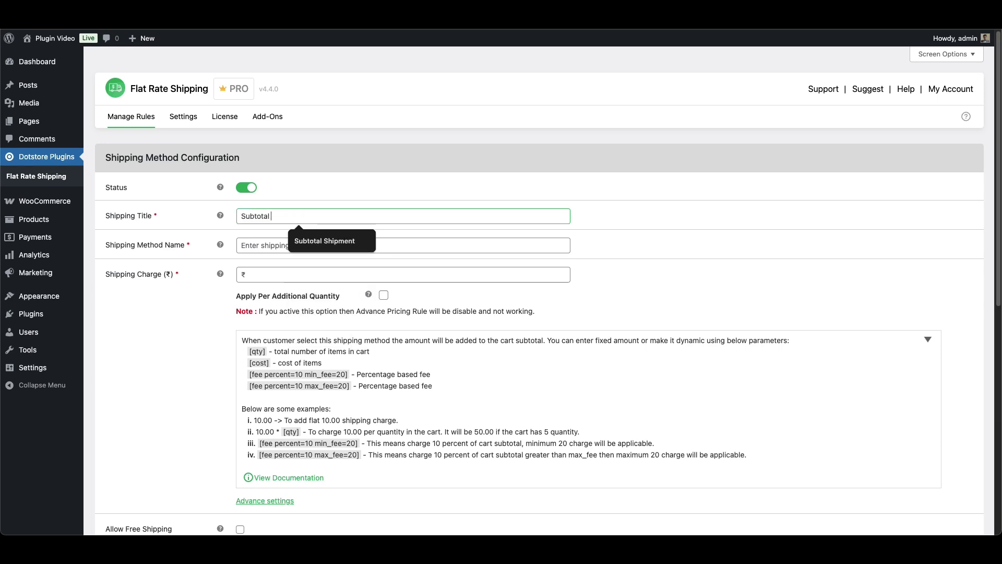
pyautogui.press('Down')
pyautogui.press('Tab')
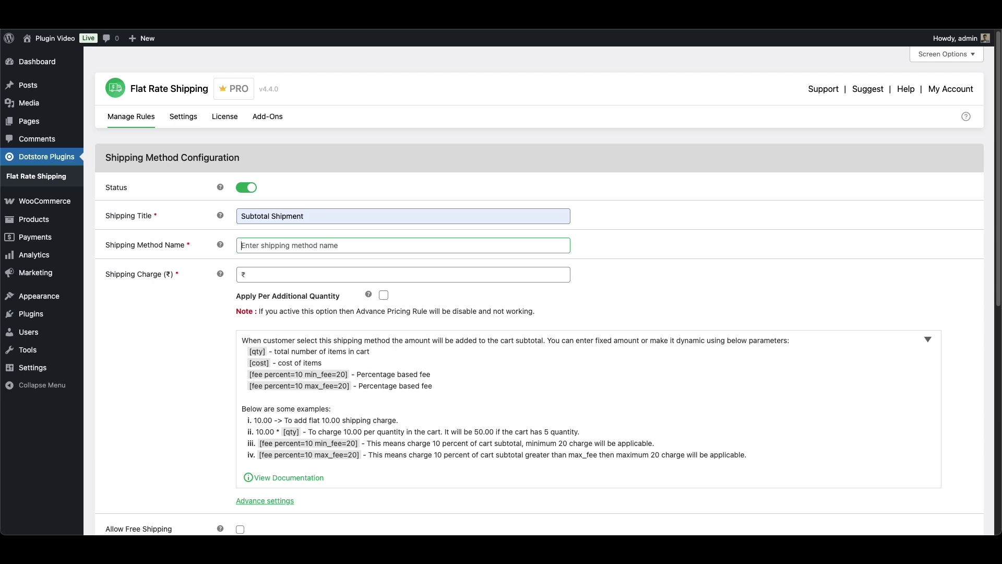
pyautogui.write('Sto')
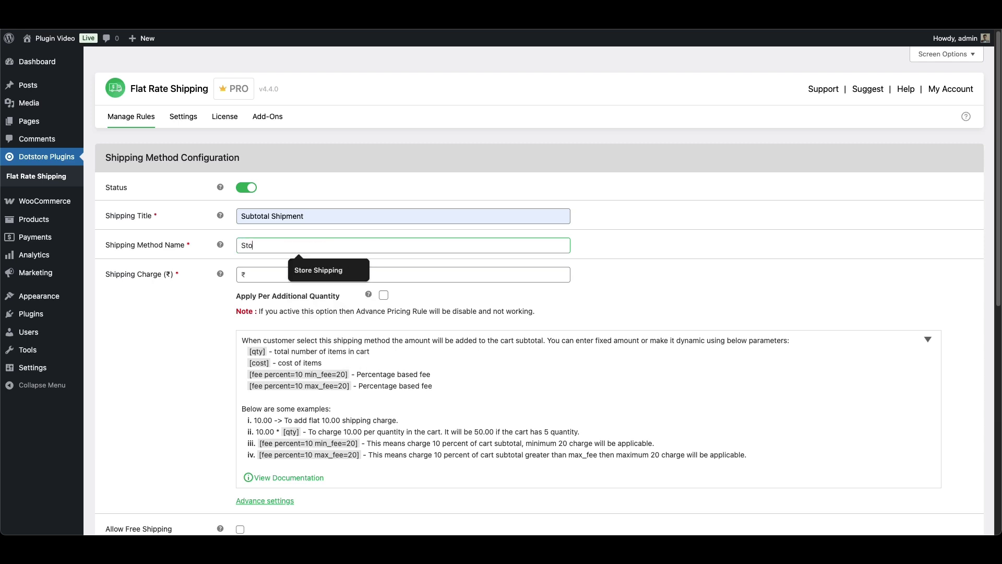
pyautogui.press('Down')
pyautogui.press('Return')
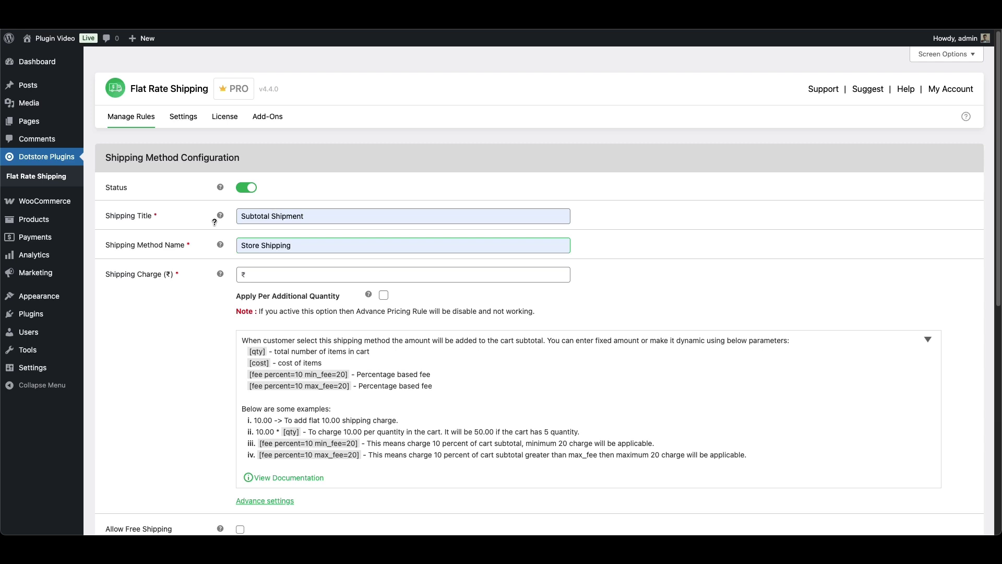
# Set the rule's shipping charge to 5.
pyautogui.click(256, 272)
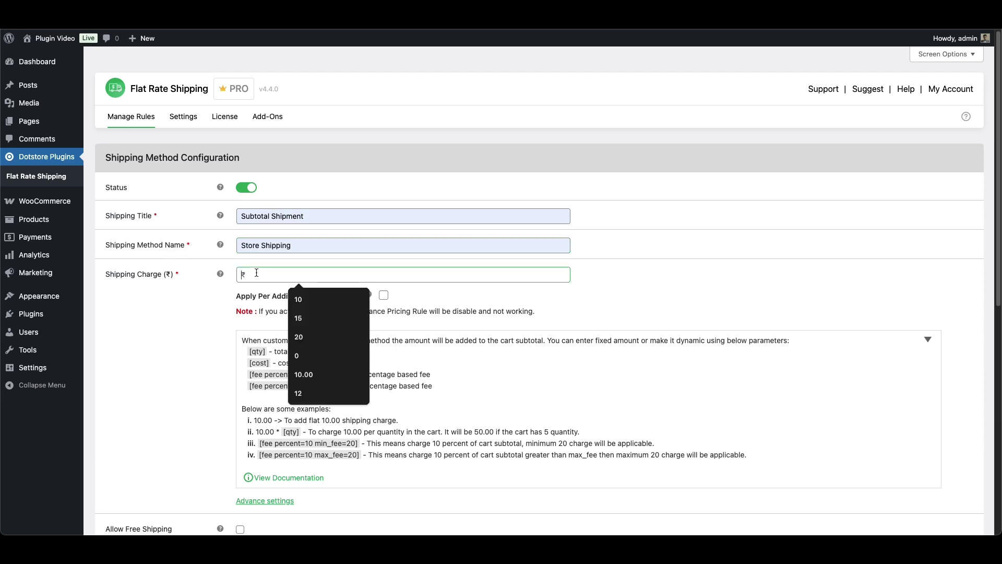
pyautogui.write('5')
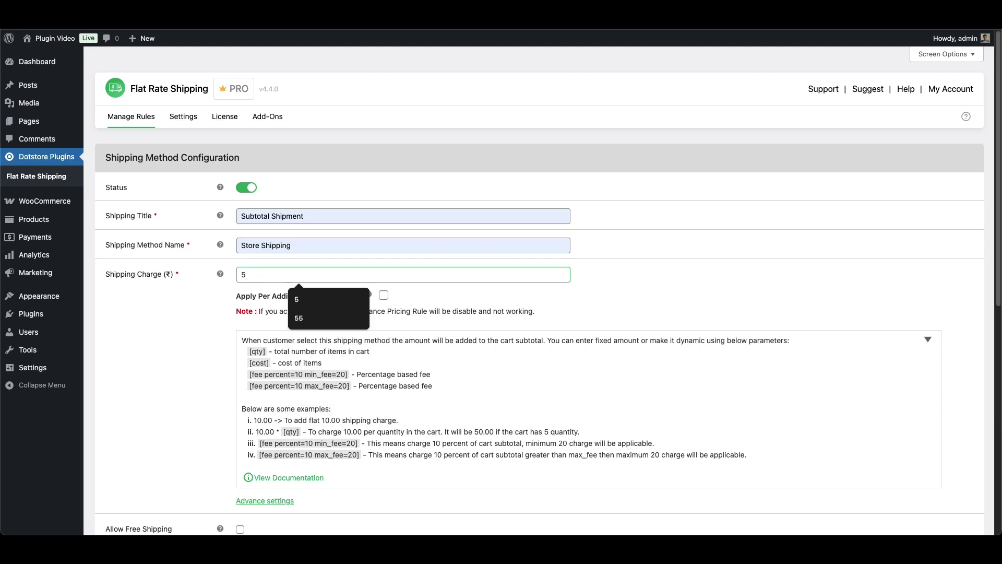
pyautogui.click(214, 342)
pyautogui.scroll(-5, 214, 342)
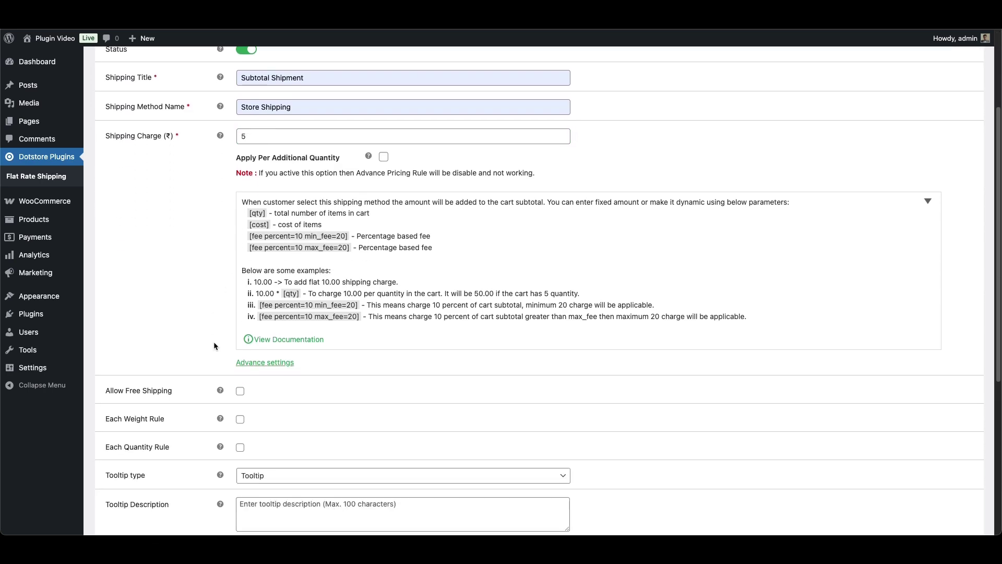
pyautogui.scroll(-4, 214, 345)
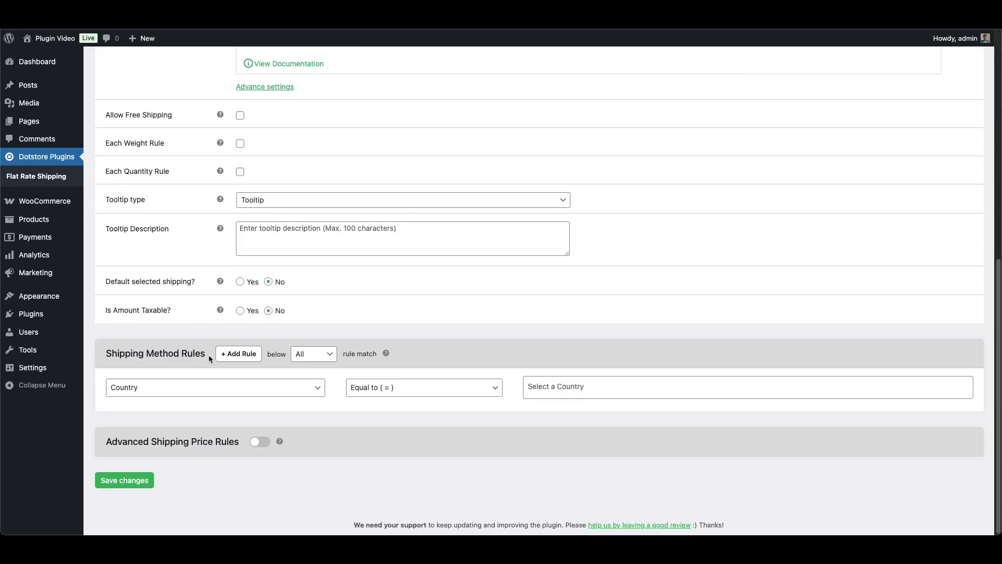
pyautogui.moveTo(106, 355); pyautogui.dragTo(201, 342)
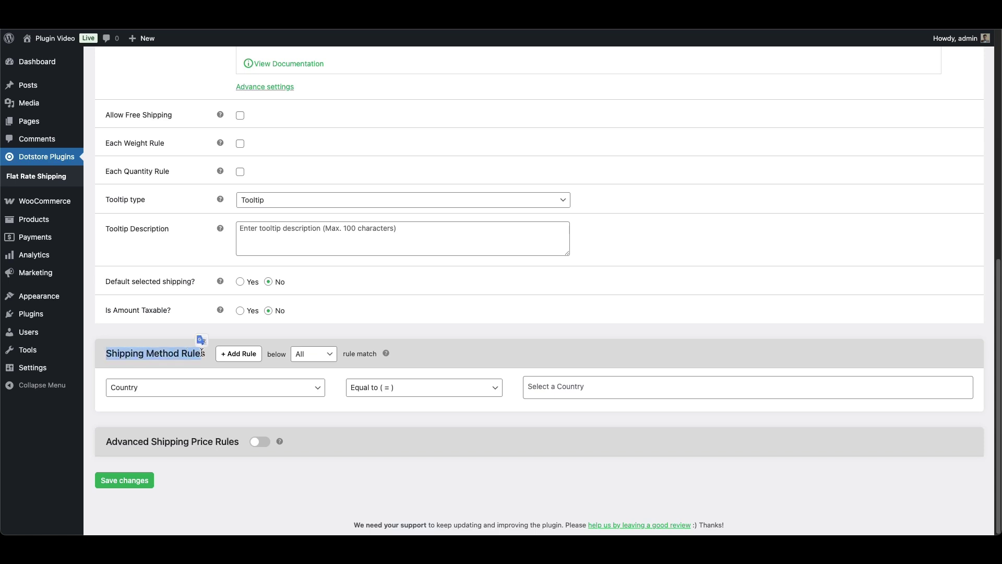
pyautogui.click(200, 388)
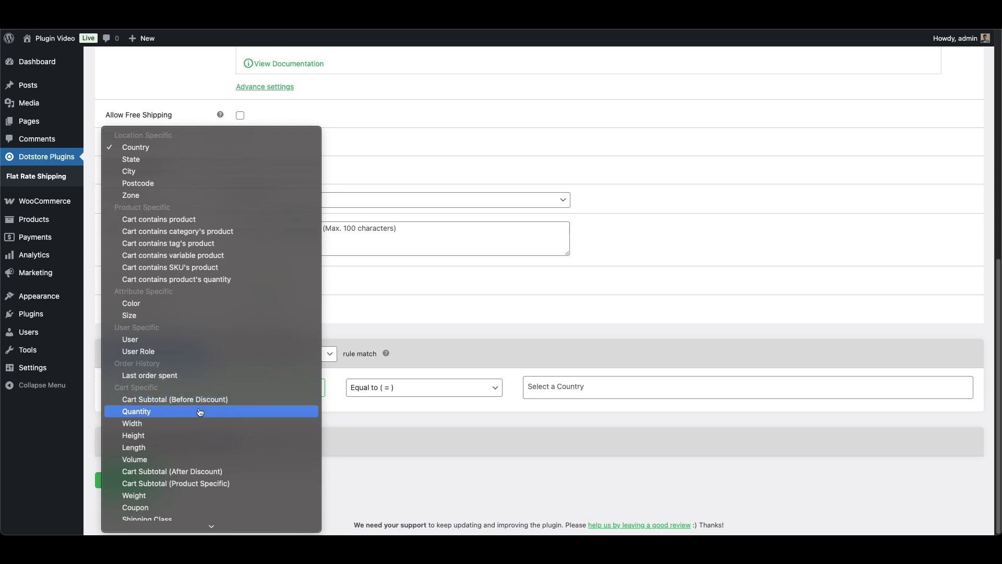
pyautogui.scroll(-1, 219, 442)
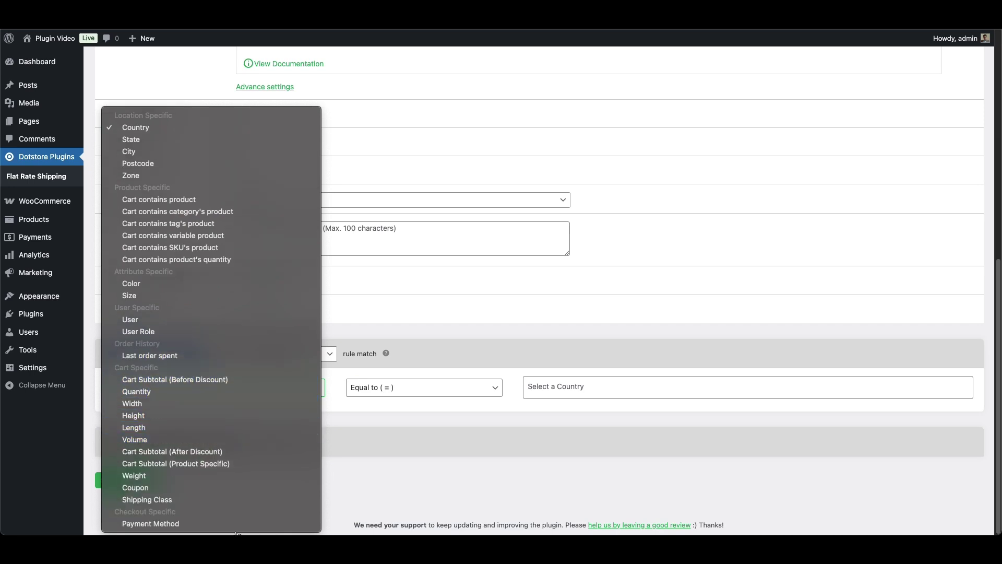
pyautogui.click(421, 287)
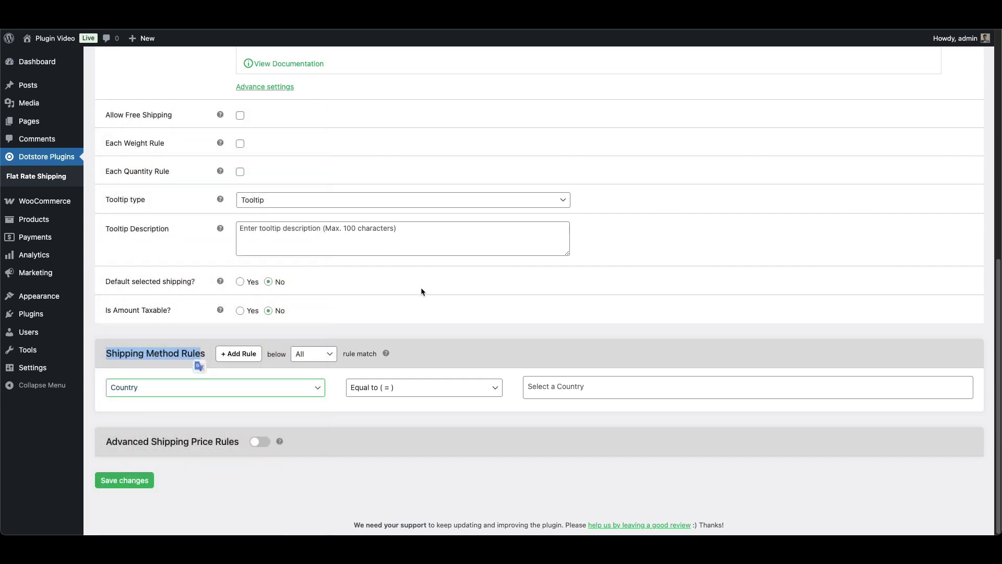
pyautogui.scroll(10, 408, 300)
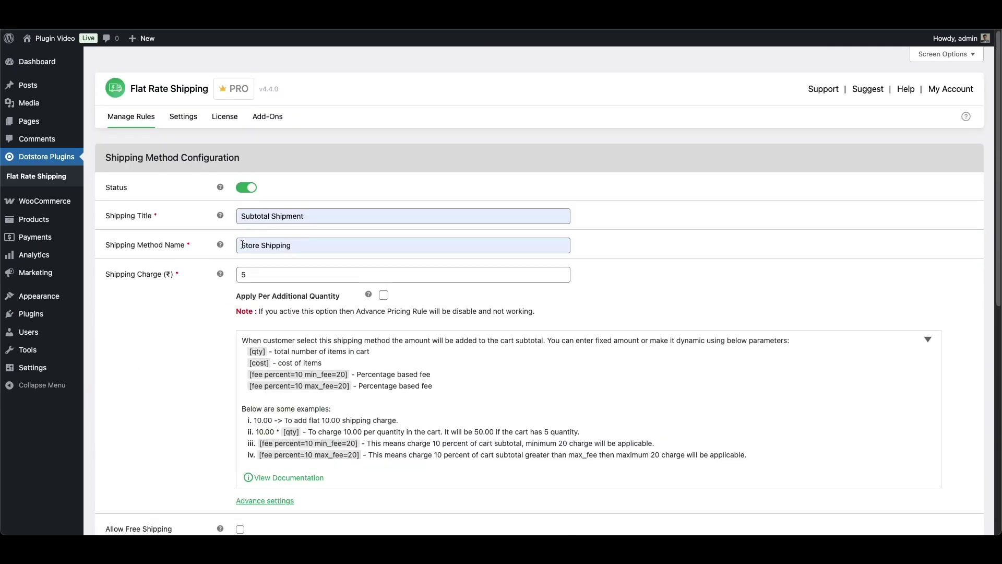
pyautogui.scroll(-10, 243, 244)
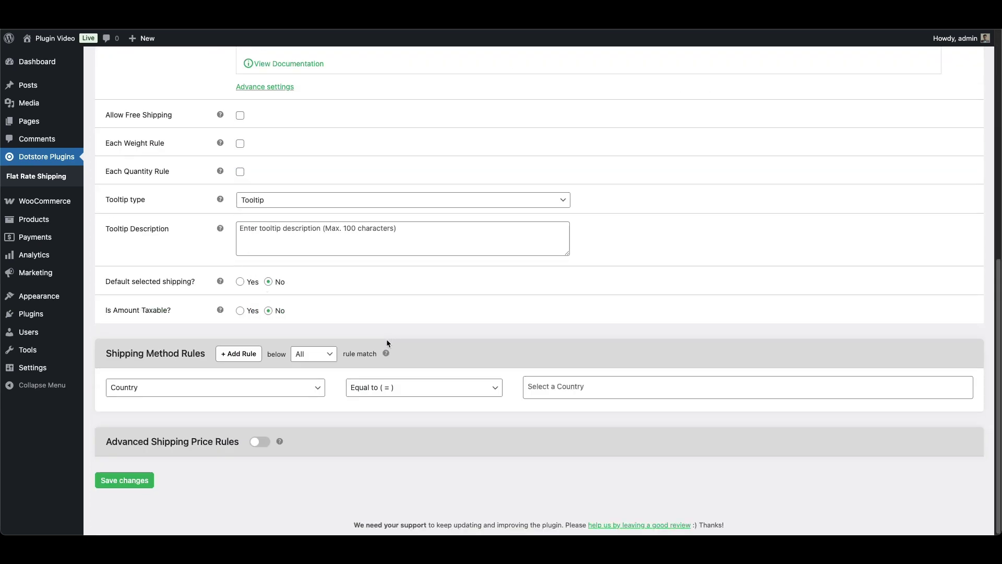
pyautogui.click(308, 393)
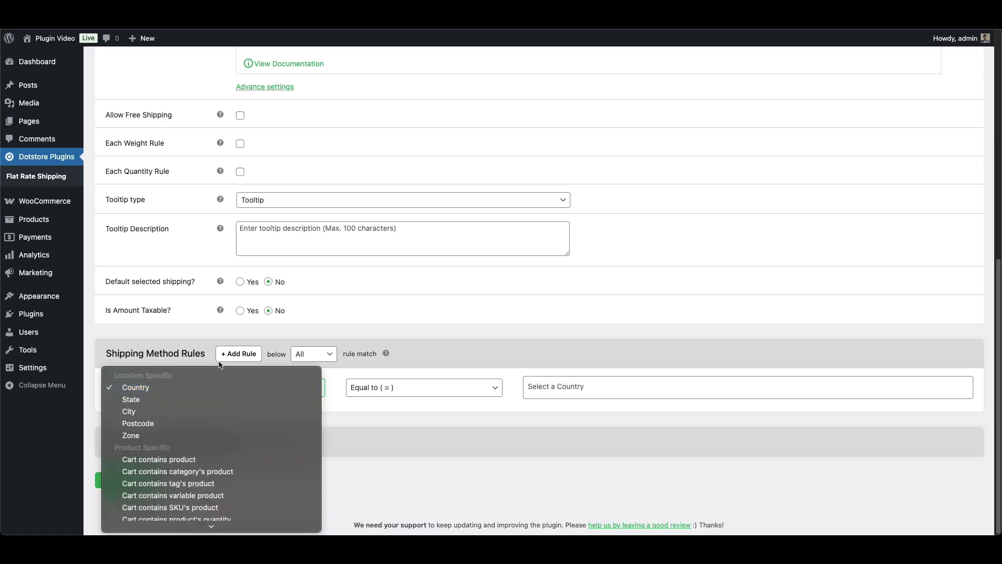
pyautogui.press('Escape')
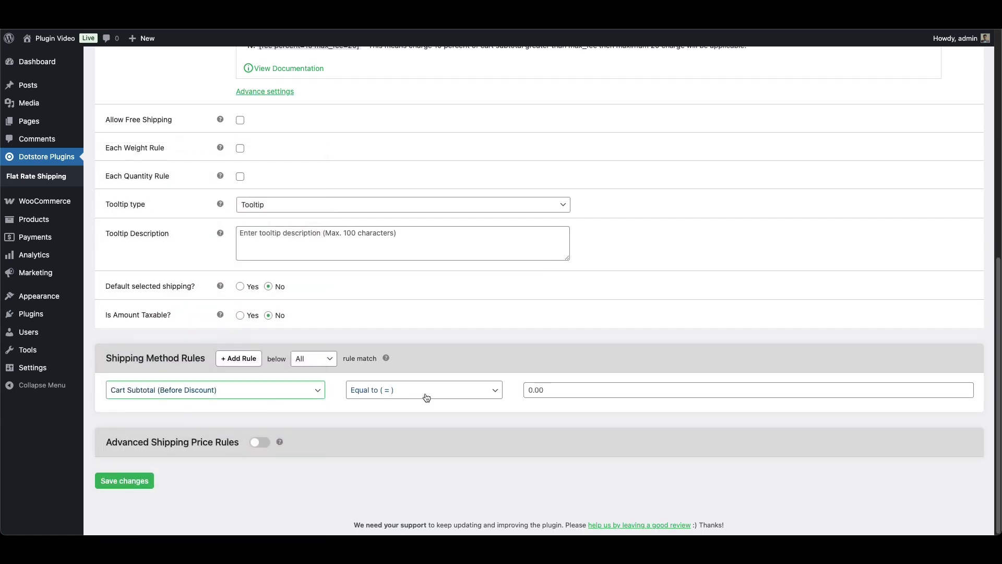
# Set the cart subtotal condition to 'greater or Equal to (>=)' 25.
pyautogui.click(485, 393)
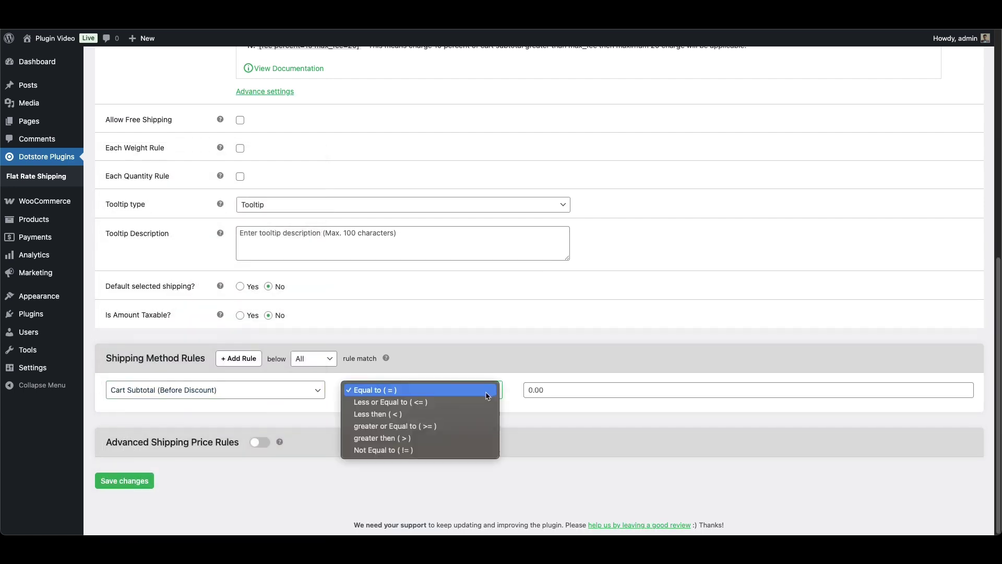
pyautogui.click(480, 426)
pyautogui.doubleClick(538, 390)
pyautogui.write('25')
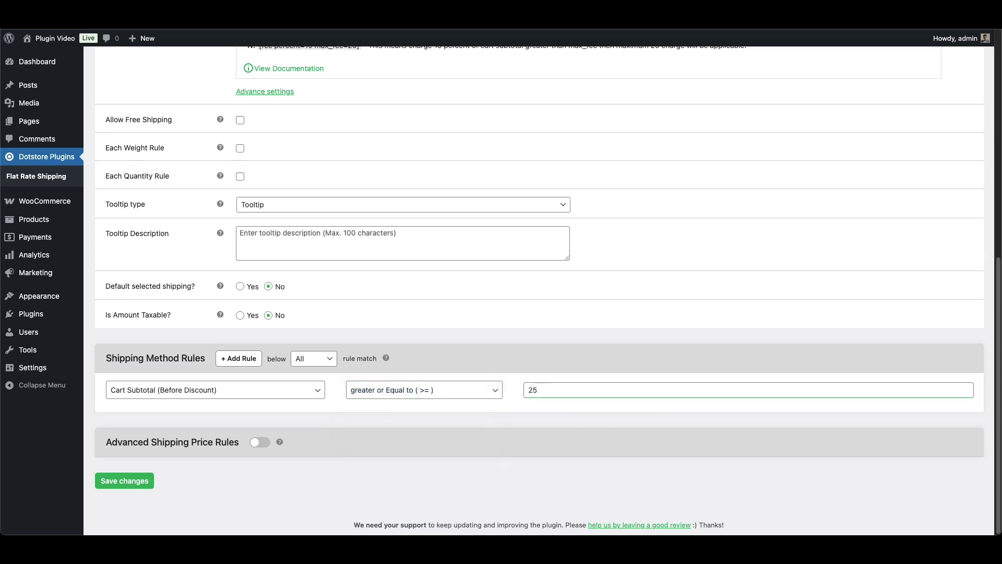
pyautogui.scroll(8, 513, 366)
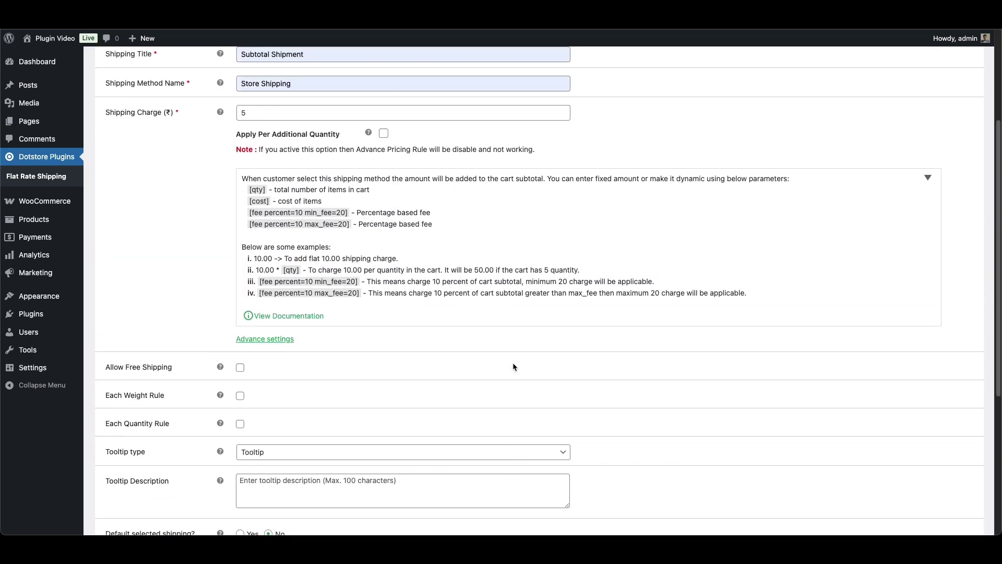
pyautogui.scroll(-10, 513, 367)
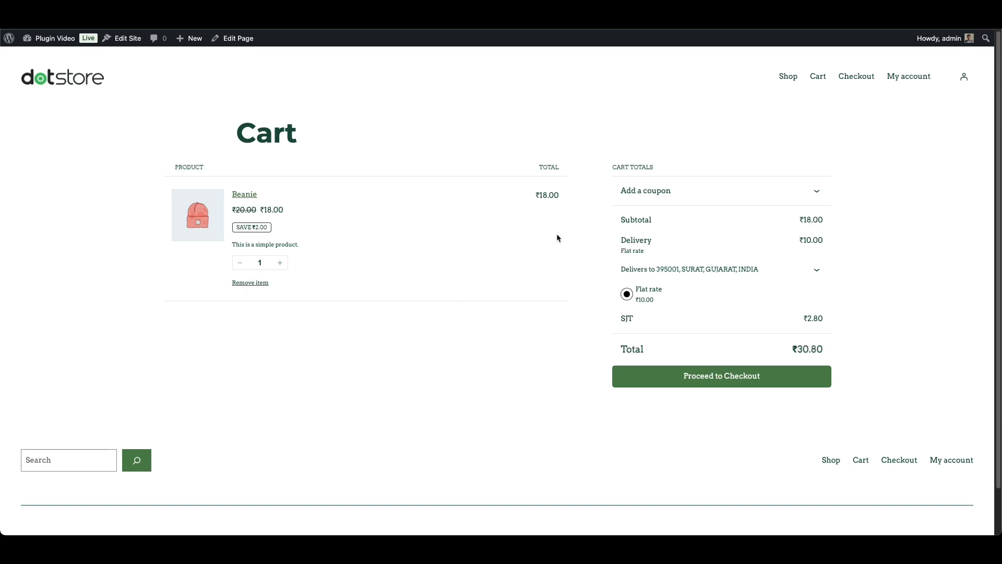
pyautogui.moveTo(620, 220); pyautogui.dragTo(653, 217)
pyautogui.click(871, 253)
pyautogui.moveTo(825, 221); pyautogui.dragTo(799, 219)
pyautogui.click(862, 305)
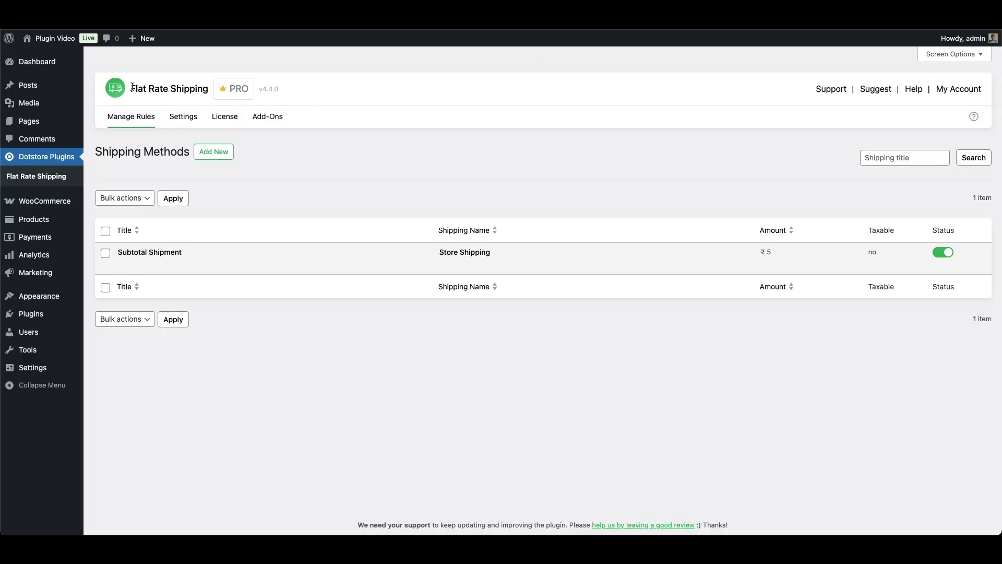
pyautogui.moveTo(133, 87); pyautogui.dragTo(208, 88)
pyautogui.rightClick(306, 202)
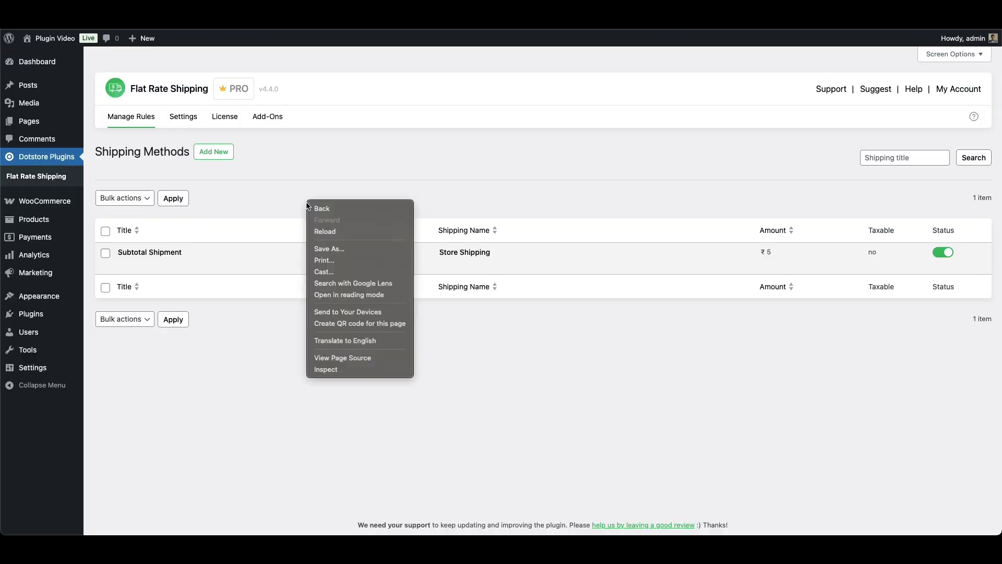
pyautogui.click(221, 213)
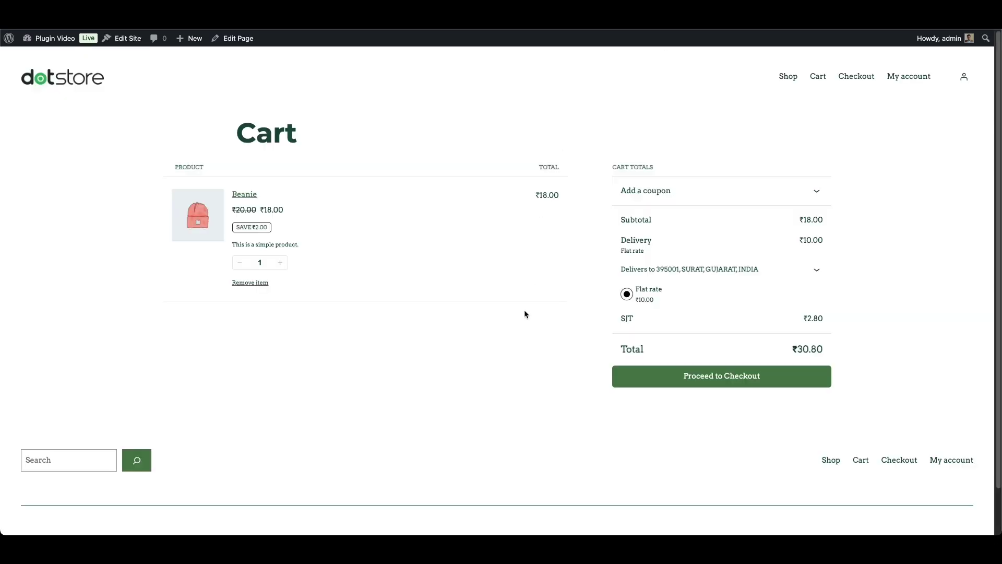
# Raise the Beanie quantity to 2, bringing the subtotal to ₹36.00.
pyautogui.click(281, 264)
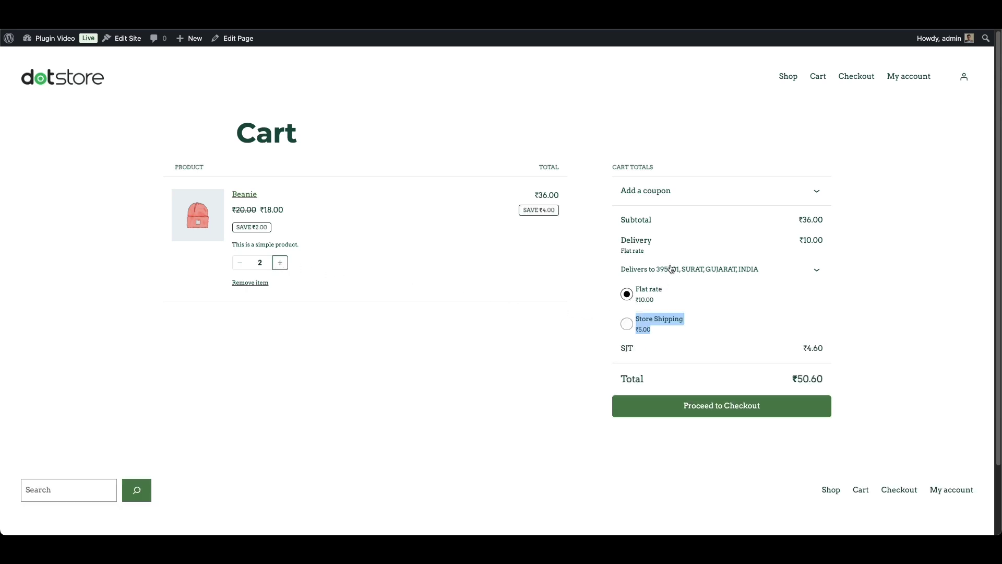
pyautogui.moveTo(831, 215); pyautogui.dragTo(798, 222)
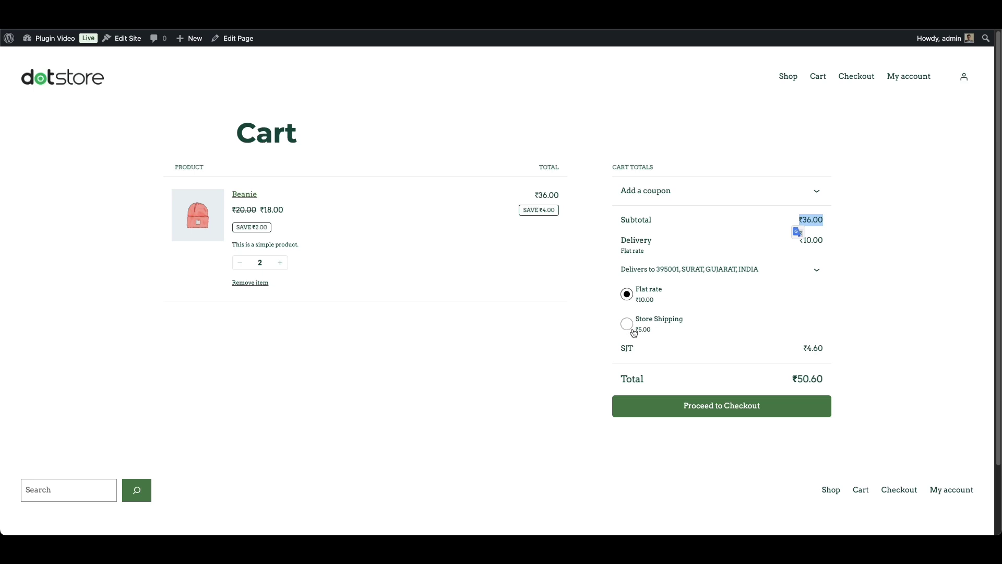
pyautogui.click(552, 347)
pyautogui.rightClick(552, 347)
pyautogui.click(533, 314)
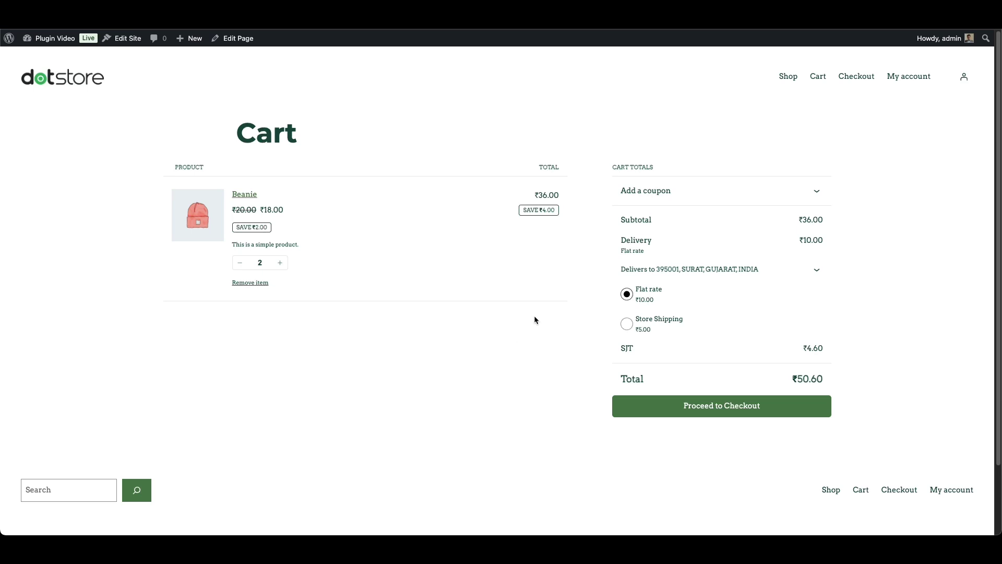
# Drop the quantity to 1 (₹18.00), restore it to 2, and select Store Shipping ₹5.00.
pyautogui.click(240, 265)
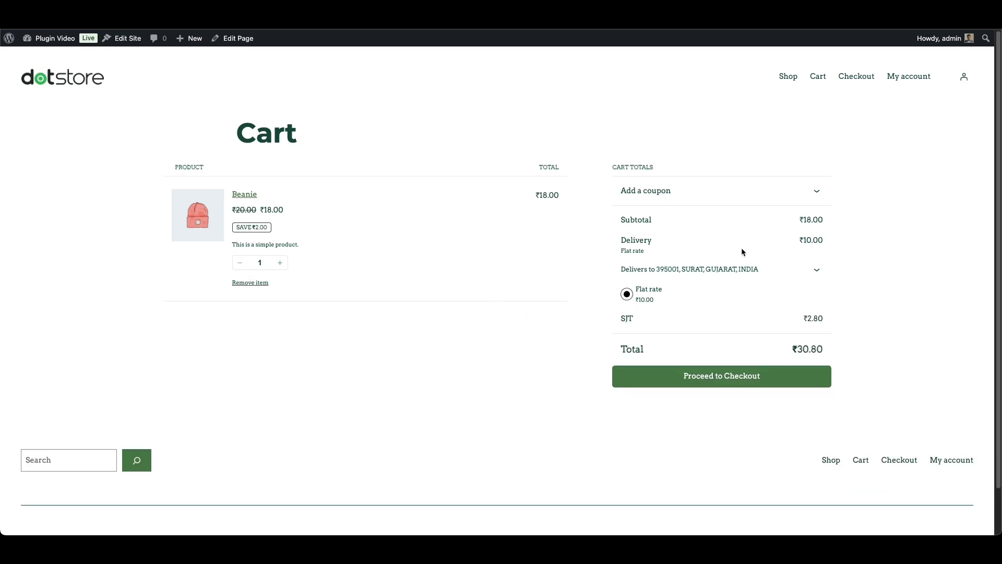
pyautogui.moveTo(824, 221); pyautogui.dragTo(794, 216)
pyautogui.click(567, 333)
pyautogui.click(280, 263)
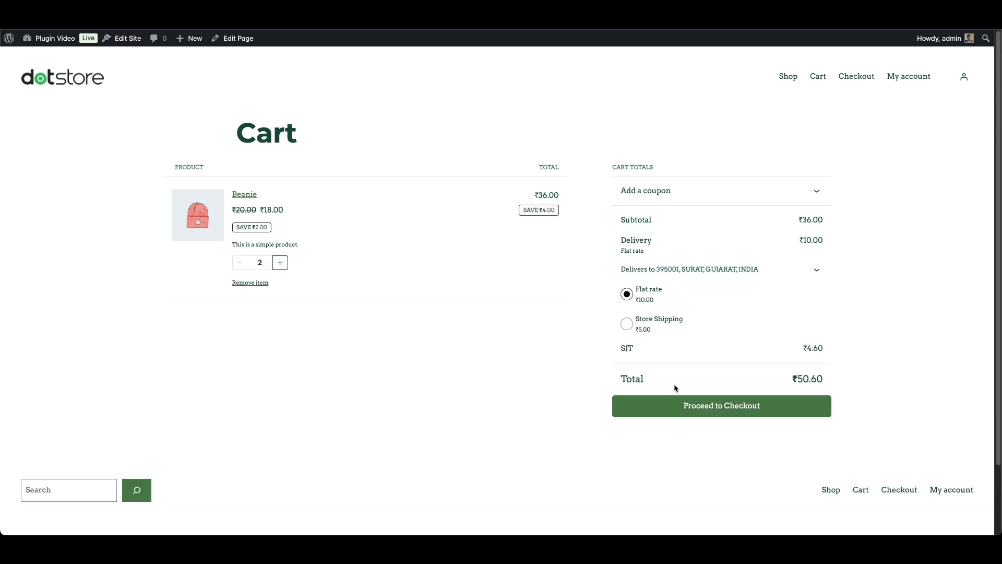
pyautogui.click(636, 317)
# Check out with Store Shipping and cash on delivery, placing the ₹45.10 order for two Beanies.
pyautogui.click(658, 412)
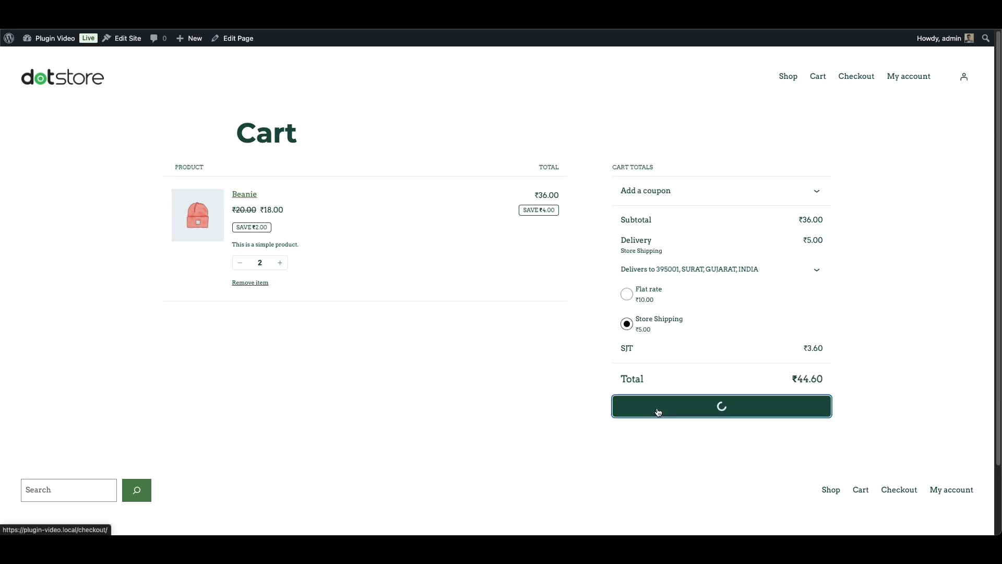
pyautogui.scroll(-2, 476, 338)
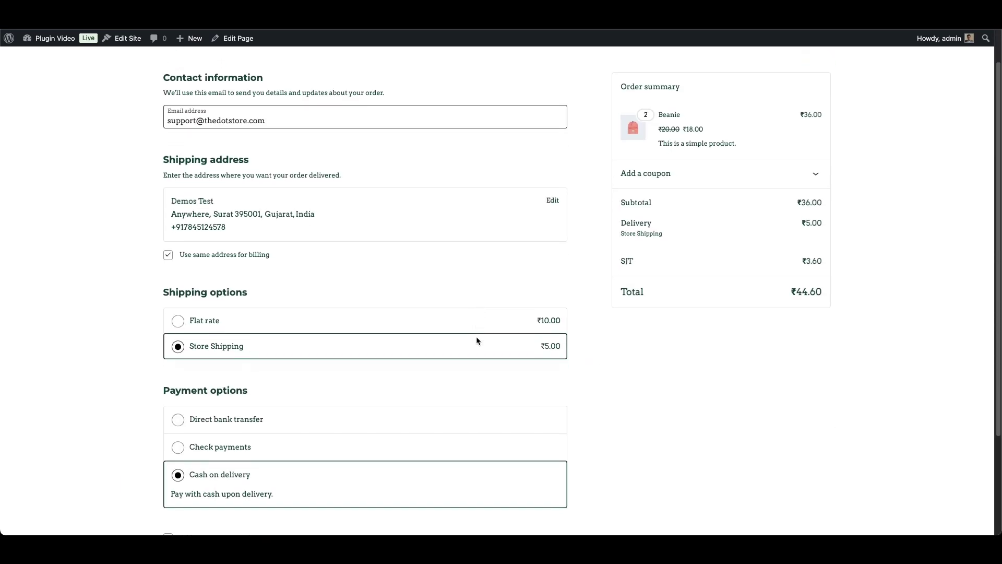
pyautogui.scroll(-3, 476, 340)
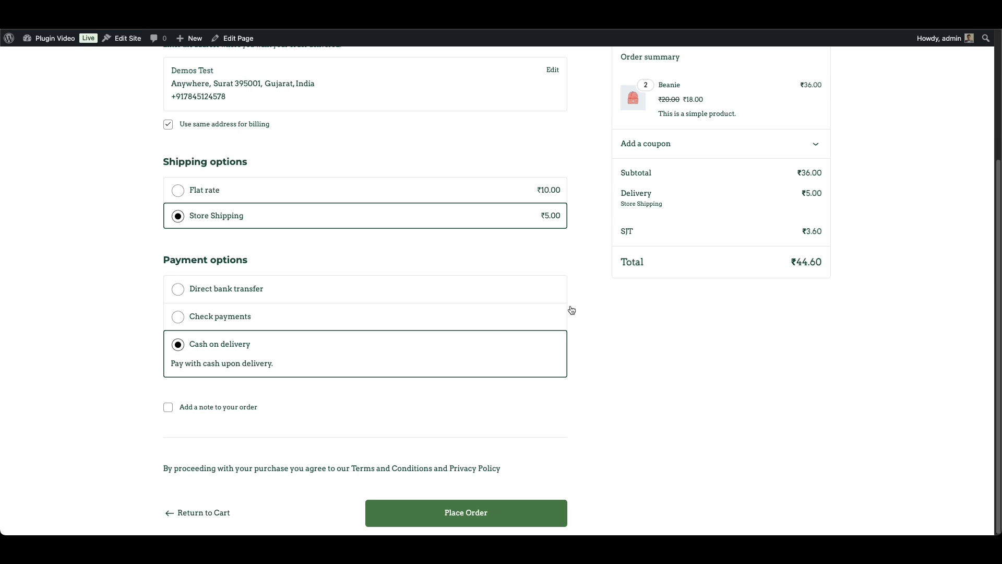
pyautogui.click(584, 316)
pyautogui.click(505, 514)
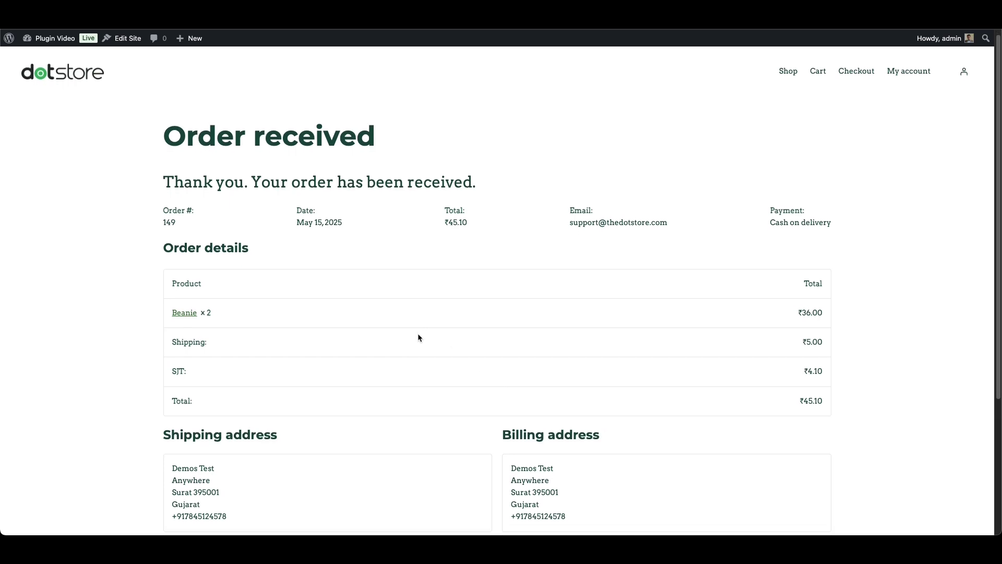
pyautogui.scroll(-3, 418, 334)
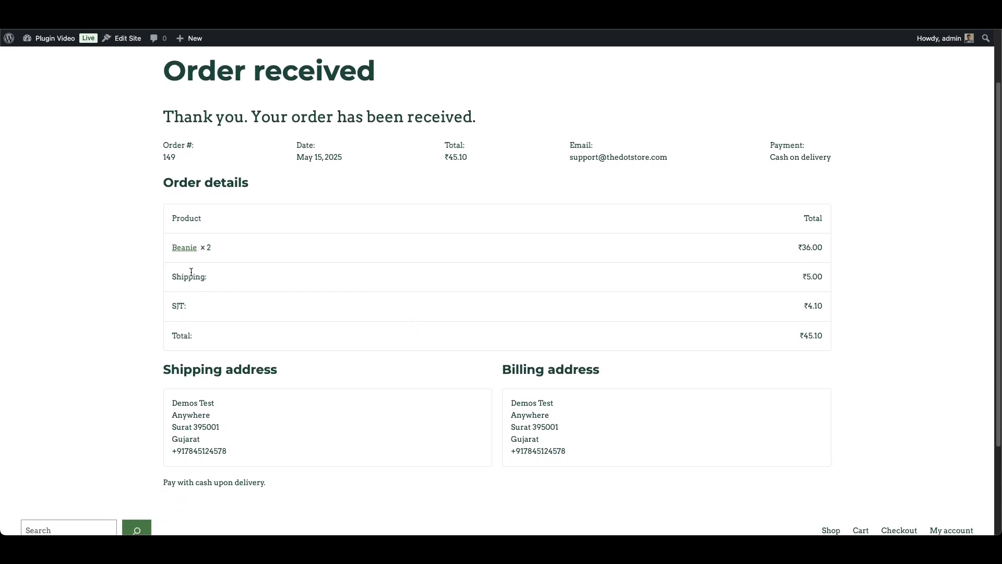
pyautogui.moveTo(171, 277); pyautogui.dragTo(206, 277)
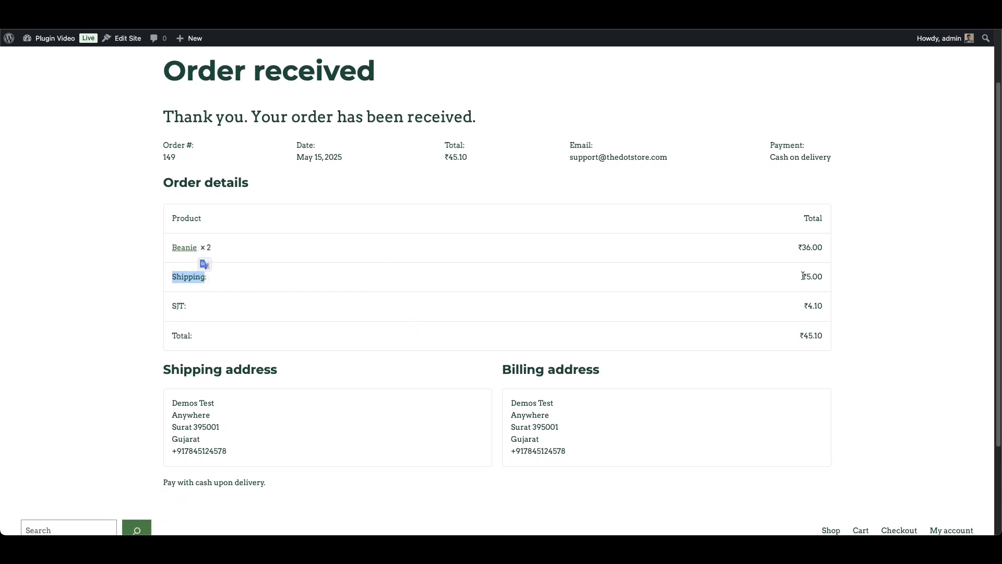
pyautogui.moveTo(800, 276); pyautogui.dragTo(827, 276)
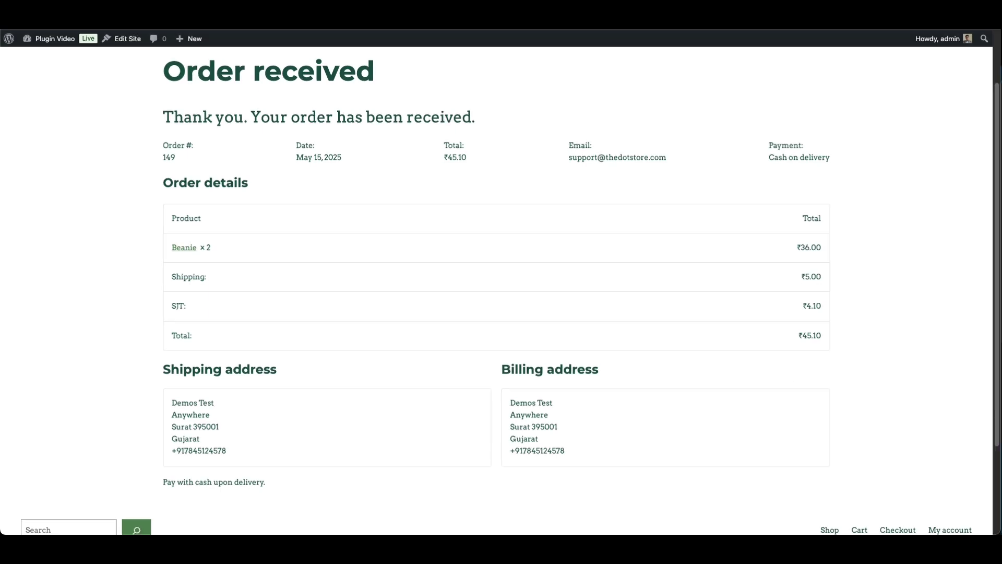